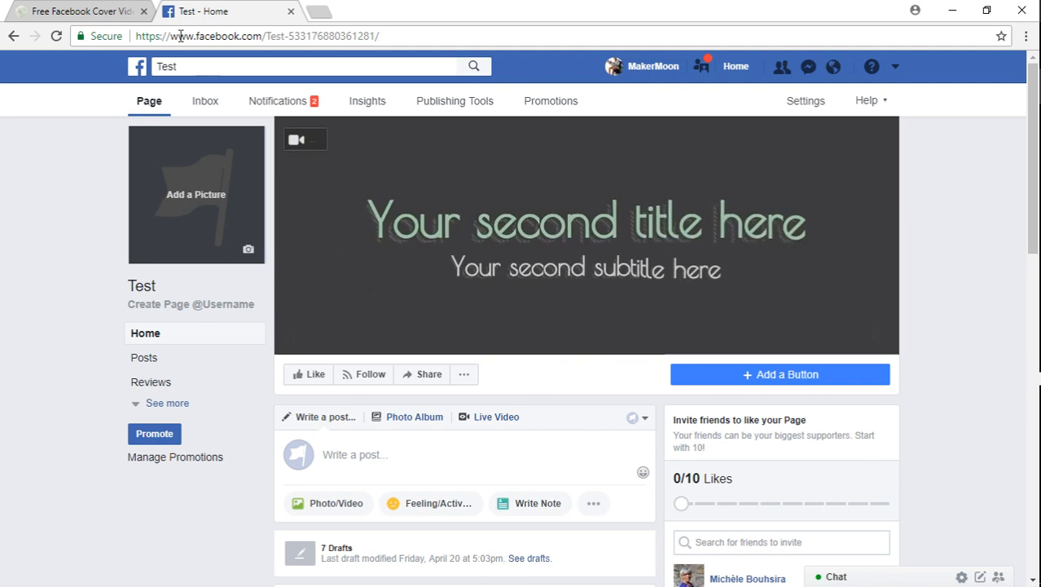
- Switch to the MakerMoon editor and preview the cover video from the intro through to the outro
left_click(75, 12)
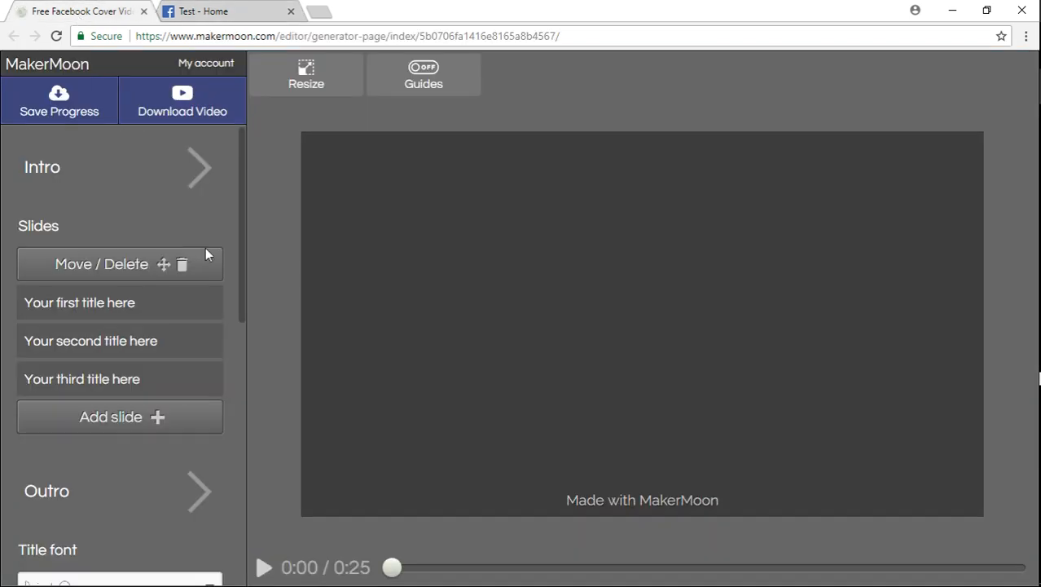
left_click(264, 566)
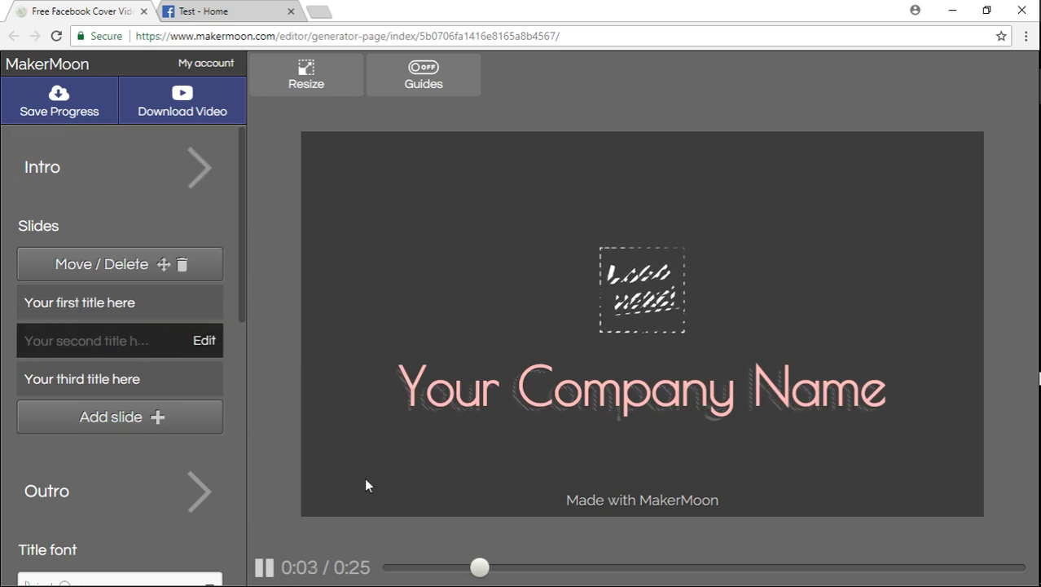
left_click_drag(493, 567, 1016, 567)
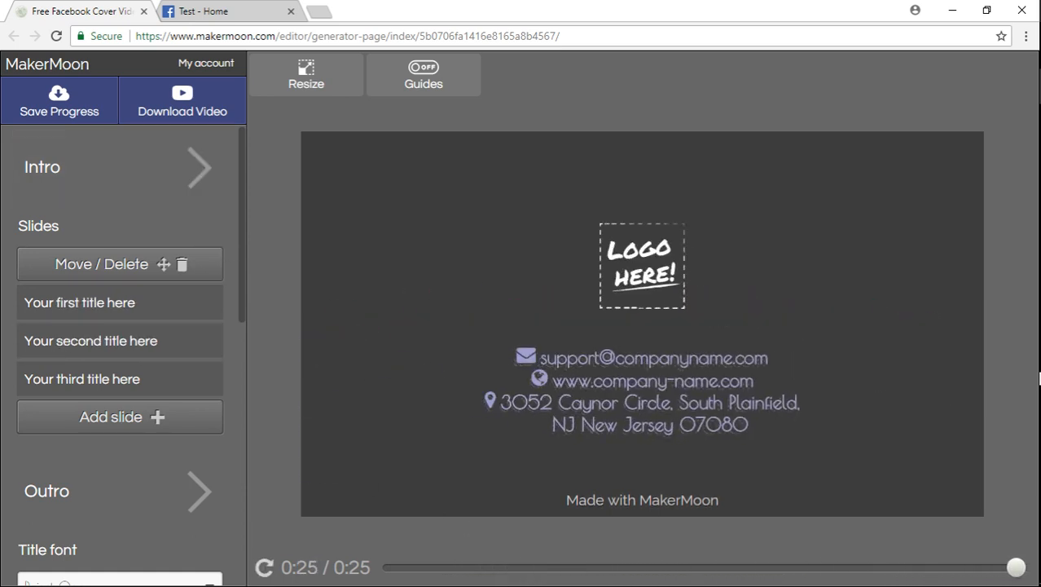
- Hide and reshow the intro slide's logo, and make the logo slightly smaller
left_click(135, 167)
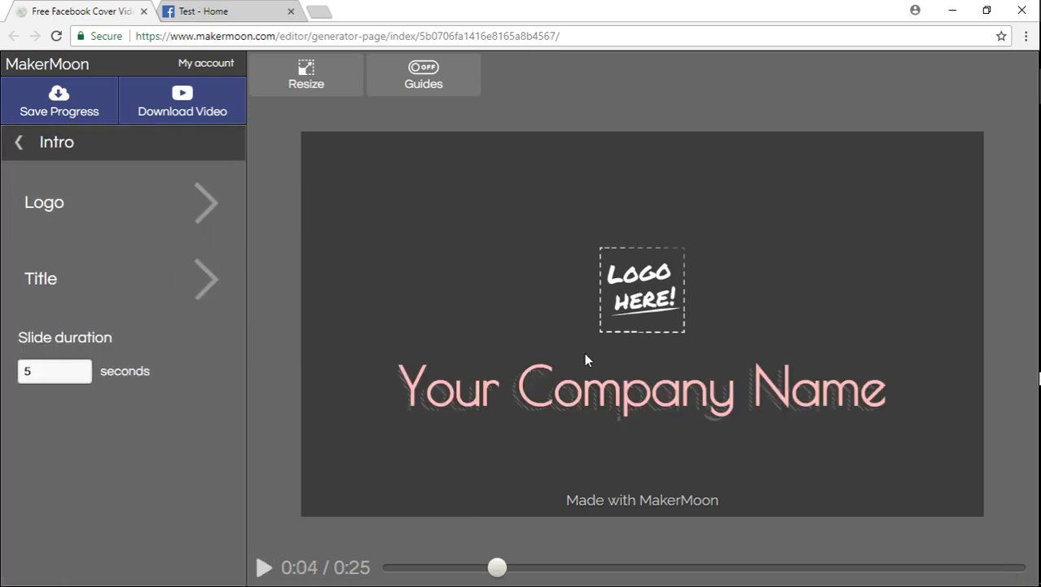
left_click(126, 229)
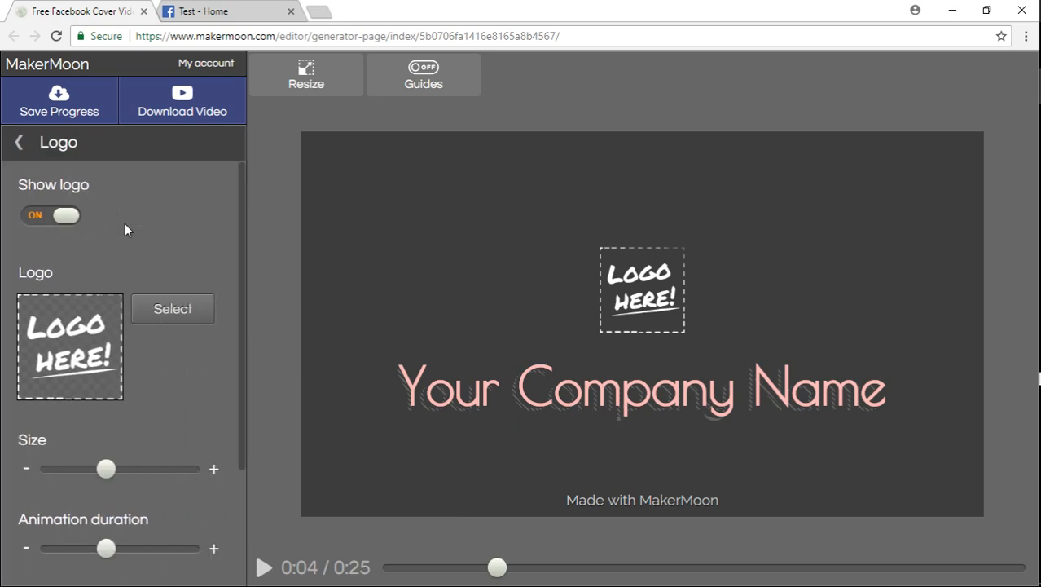
left_click(66, 215)
left_click(49, 215)
left_click_drag(112, 472, 88, 475)
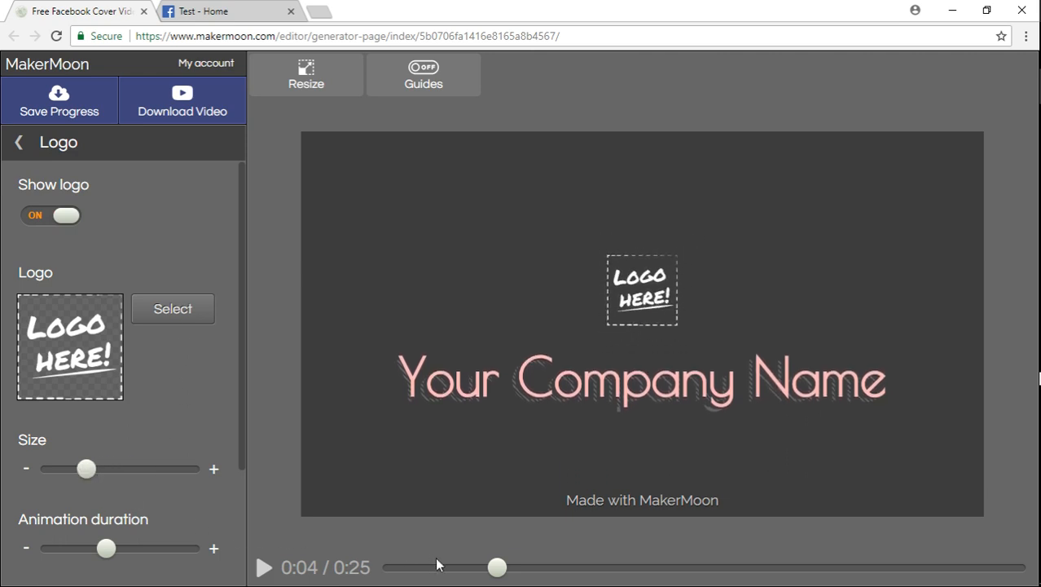
mouse_move(496, 567)
left_mouse_down()
mouse_move(505, 568)
mouse_move(430, 578)
mouse_move(500, 572)
left_mouse_up()
scroll(171, 474, "down", 2)
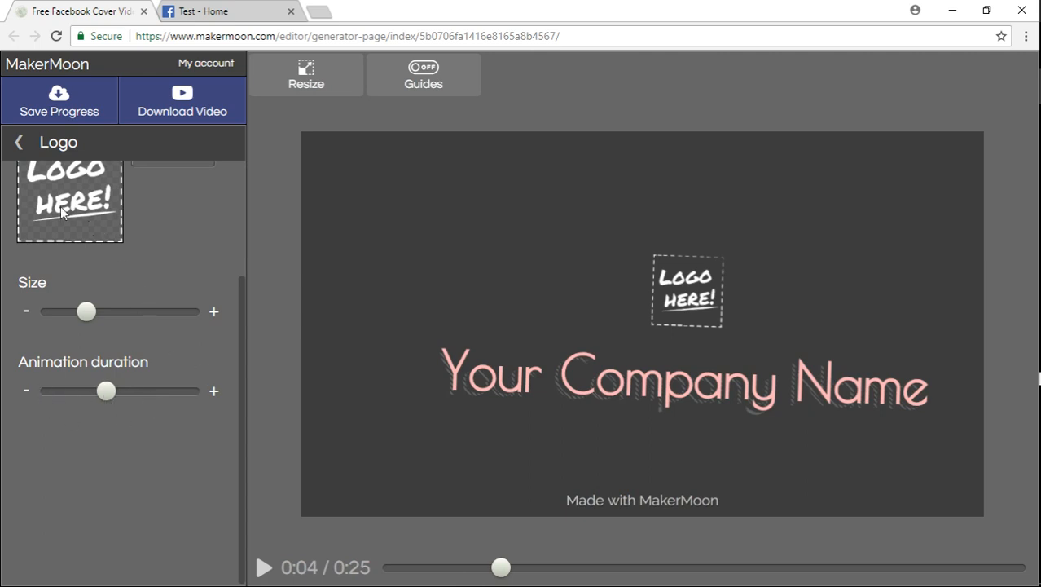
left_click(18, 141)
- Add a second line reading "asd" below "Your Company Name" in the intro title
left_click(75, 287)
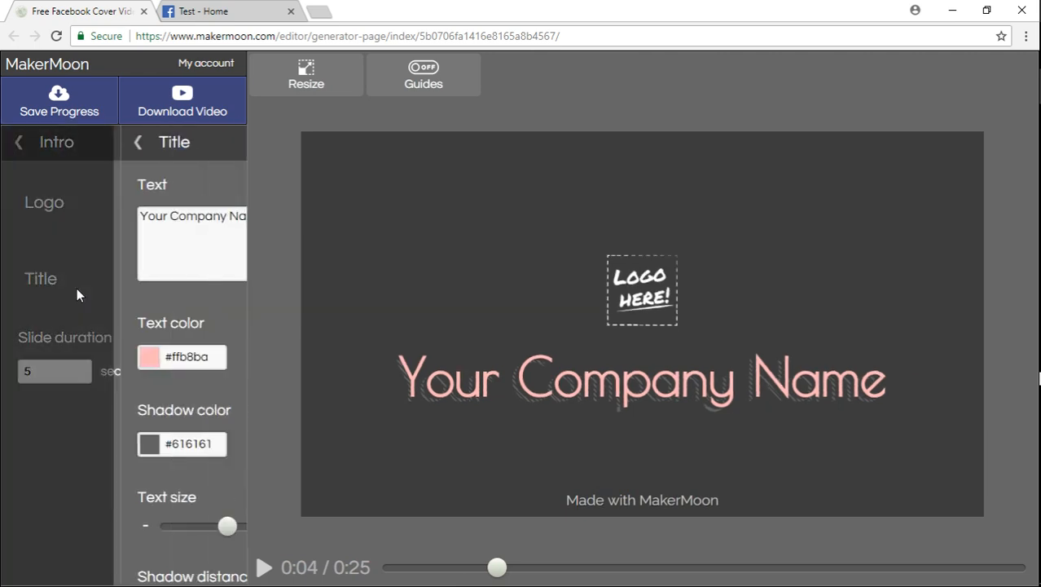
left_click(165, 213)
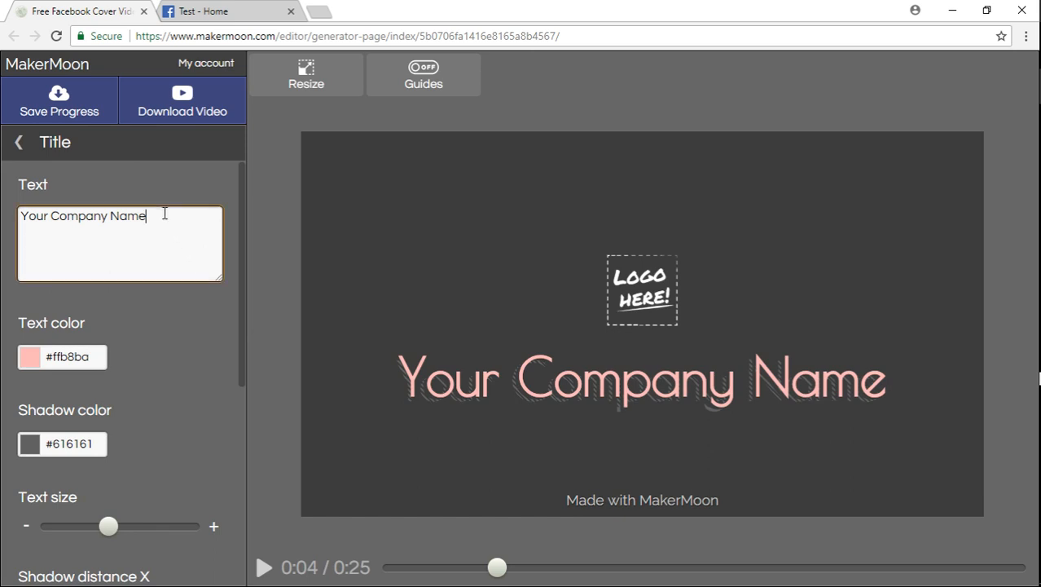
key("Return")
type("asd")
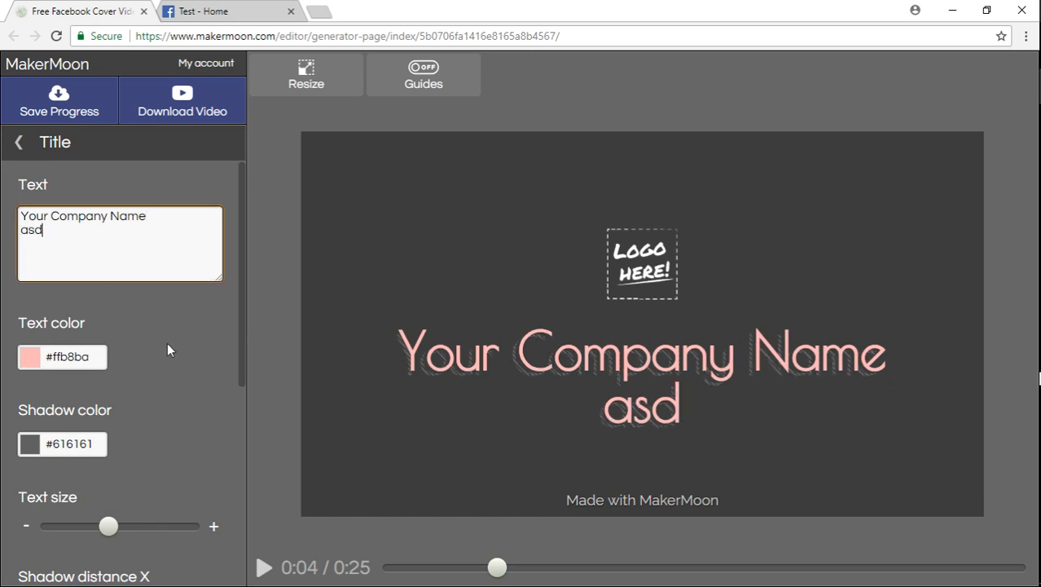
- Reduce the intro title's text size slightly and return to the main list of slides
scroll(161, 396, "down", 1)
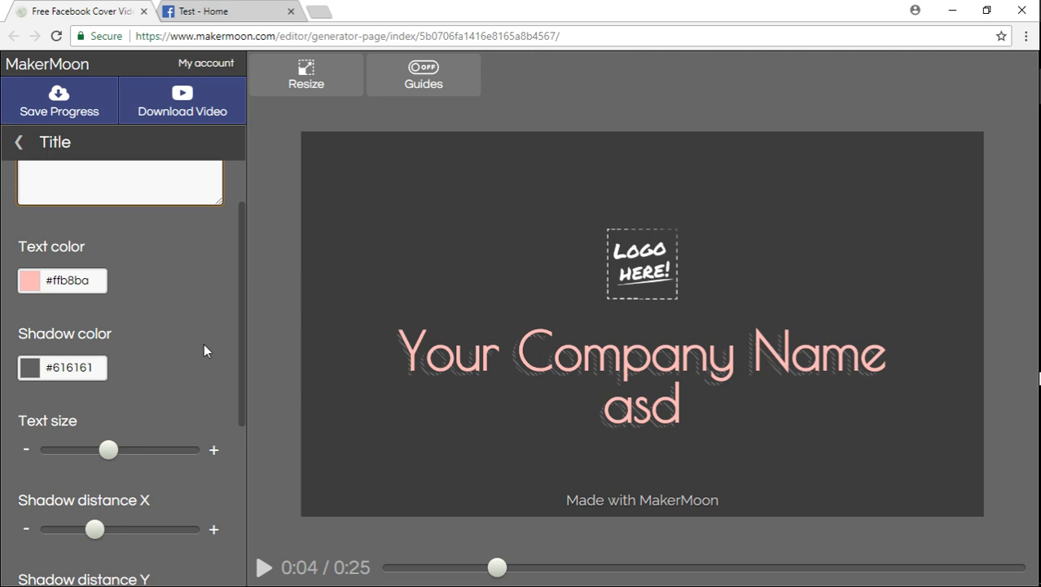
scroll(159, 281, "down", 3)
mouse_move(112, 230)
left_mouse_down()
mouse_move(139, 232)
mouse_move(103, 228)
mouse_move(110, 235)
left_mouse_up()
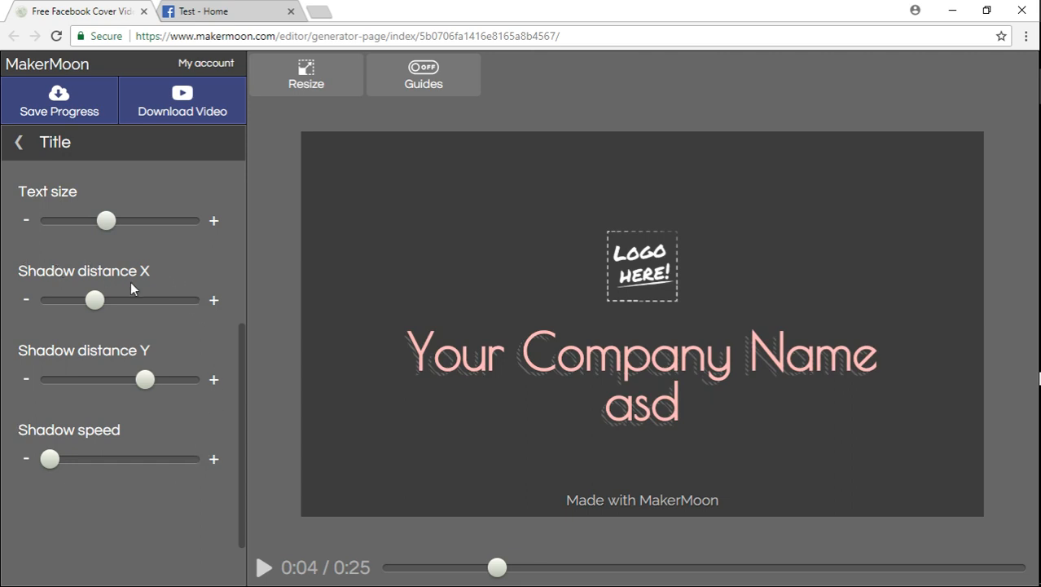
left_click(19, 141)
left_click(19, 141)
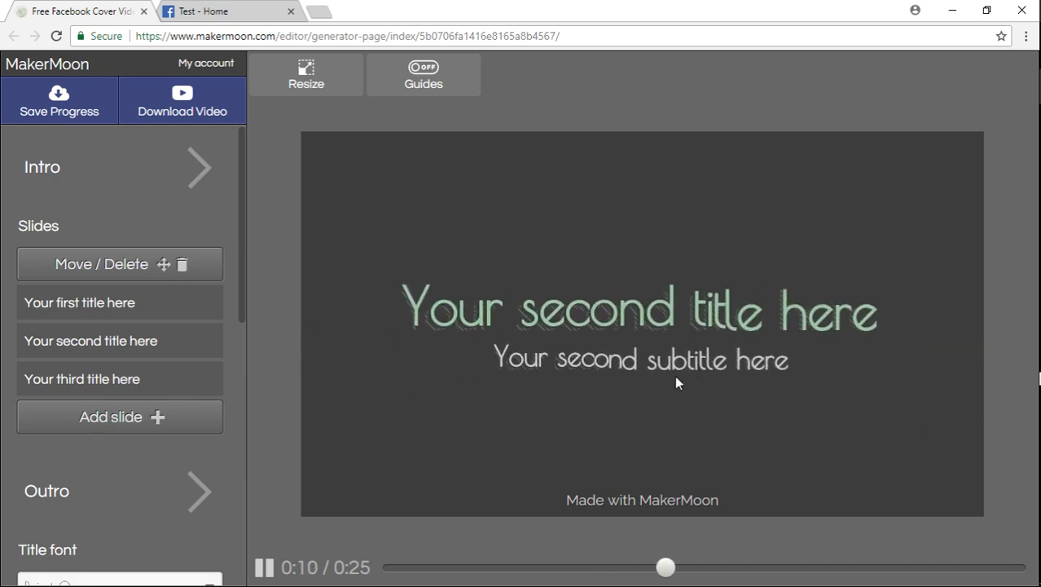
- Add a slide at the end of the slides list and delete that new slide again
left_click(113, 427)
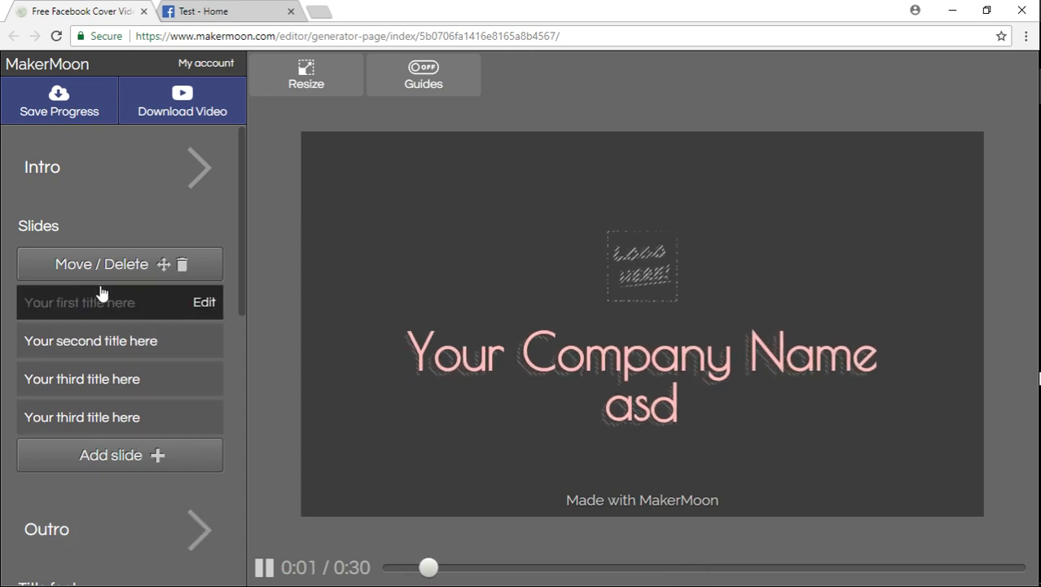
left_click(127, 274)
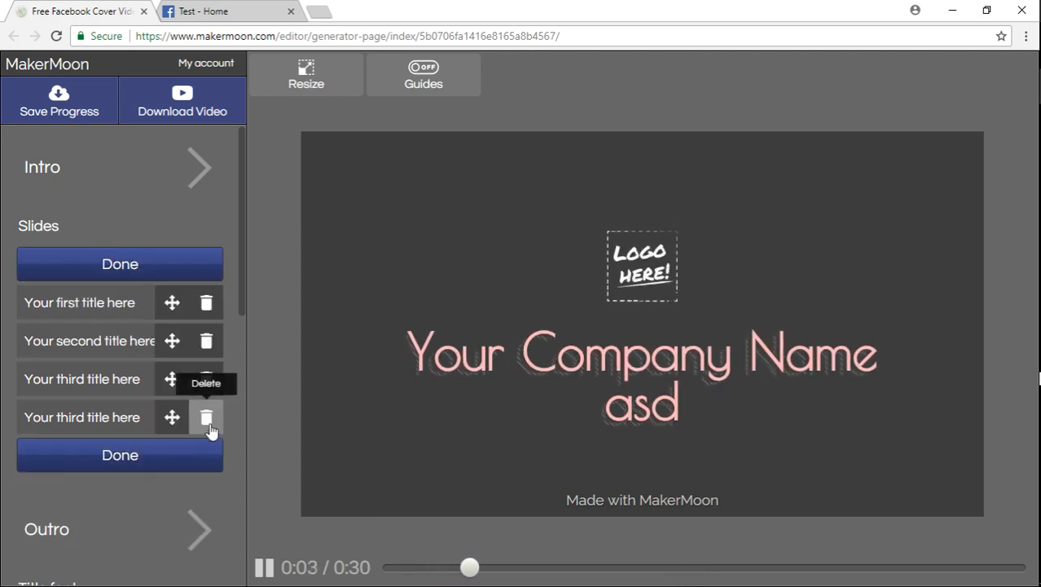
left_click(206, 417)
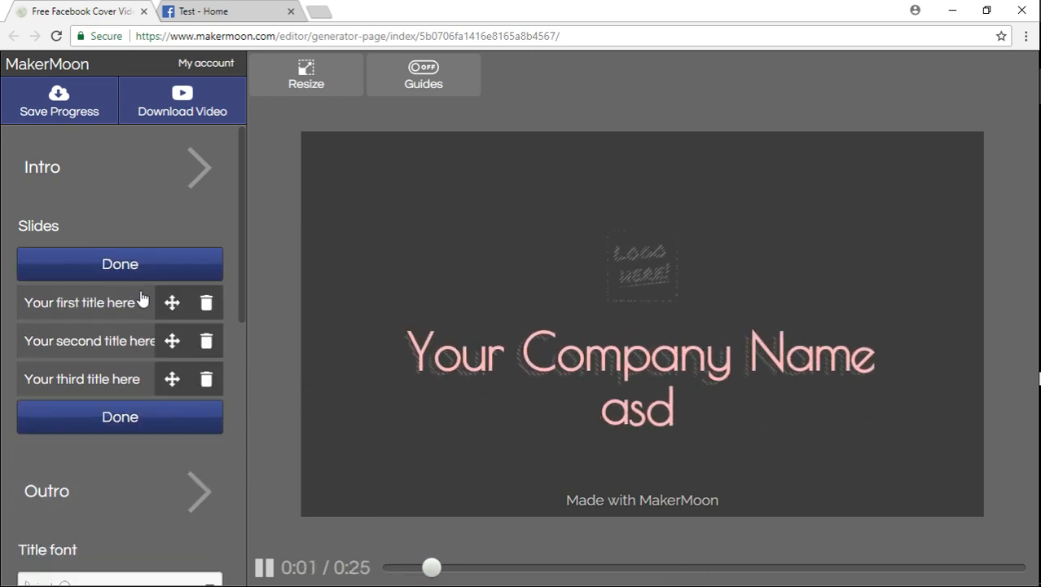
left_click(119, 264)
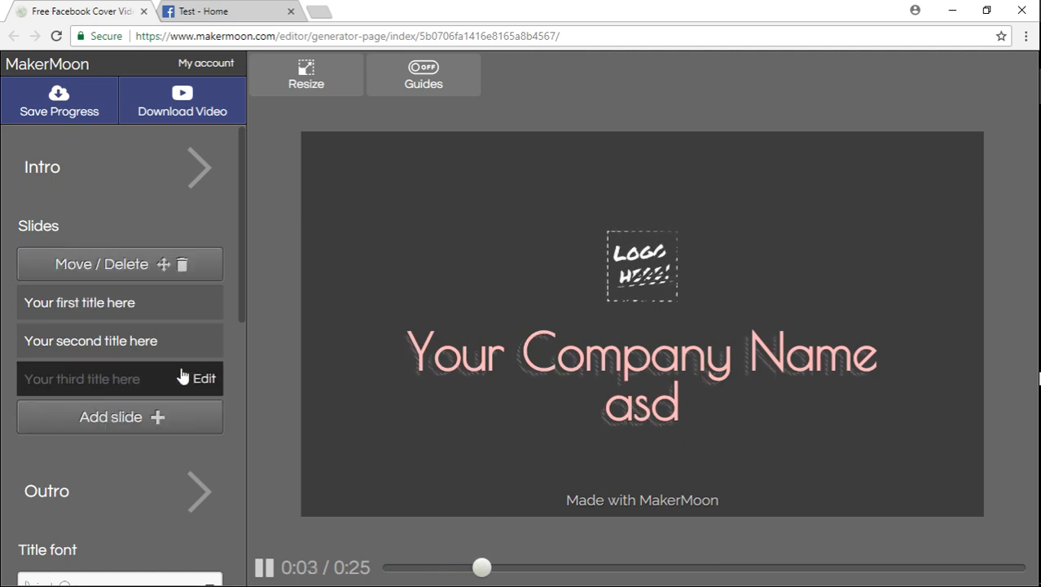
- Increase the text size of the first slide's title and return to the main list of slides
left_click(95, 310)
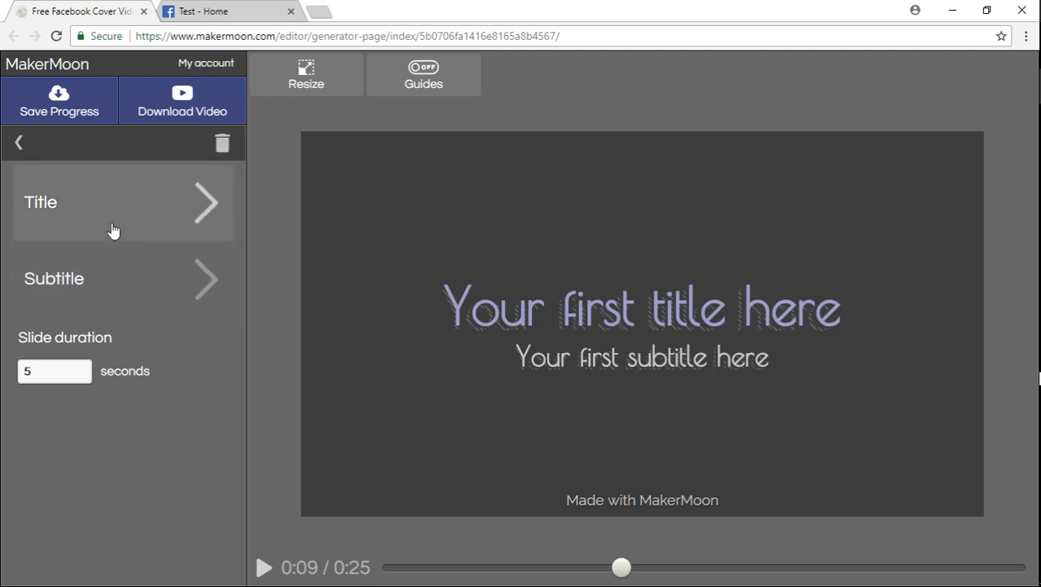
left_click(111, 231)
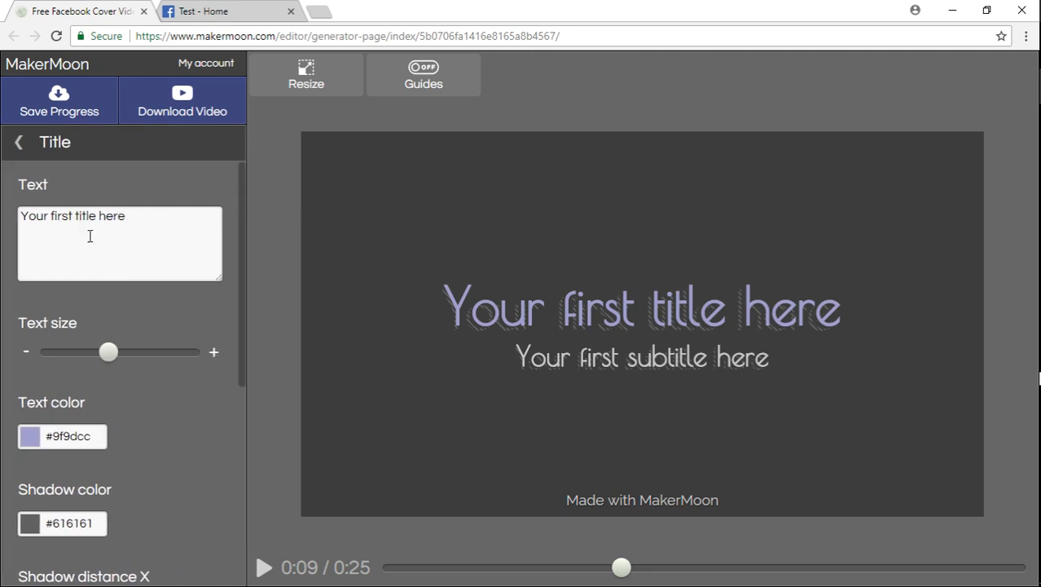
left_click_drag(108, 351, 132, 361)
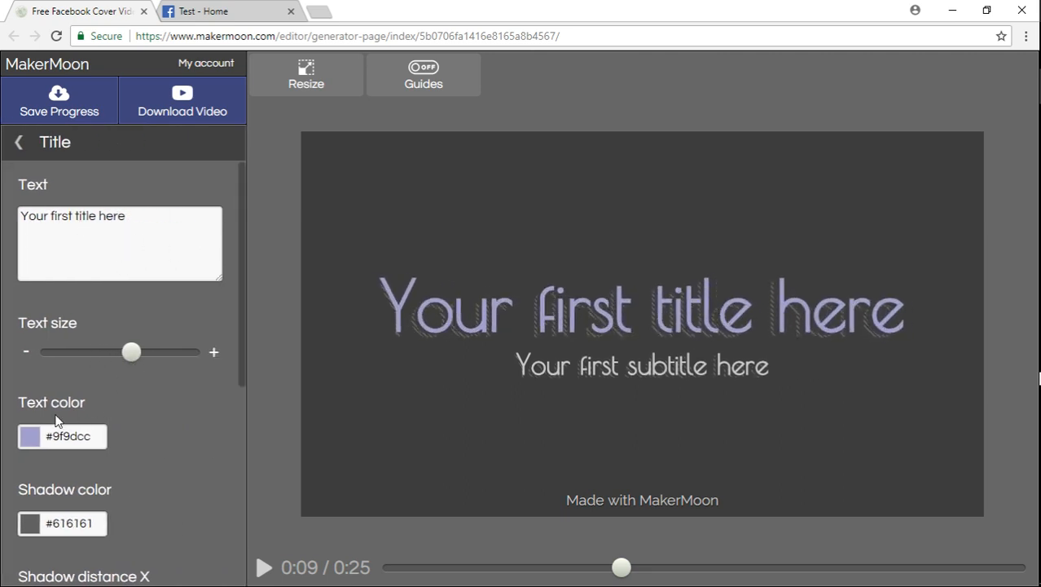
scroll(150, 460, "down", 1)
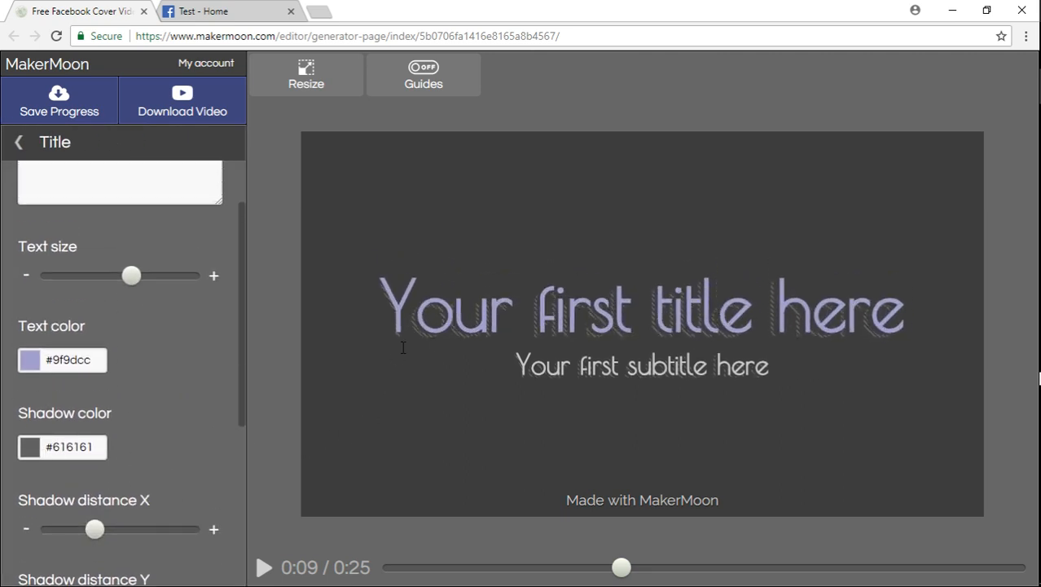
scroll(216, 383, "down", 3)
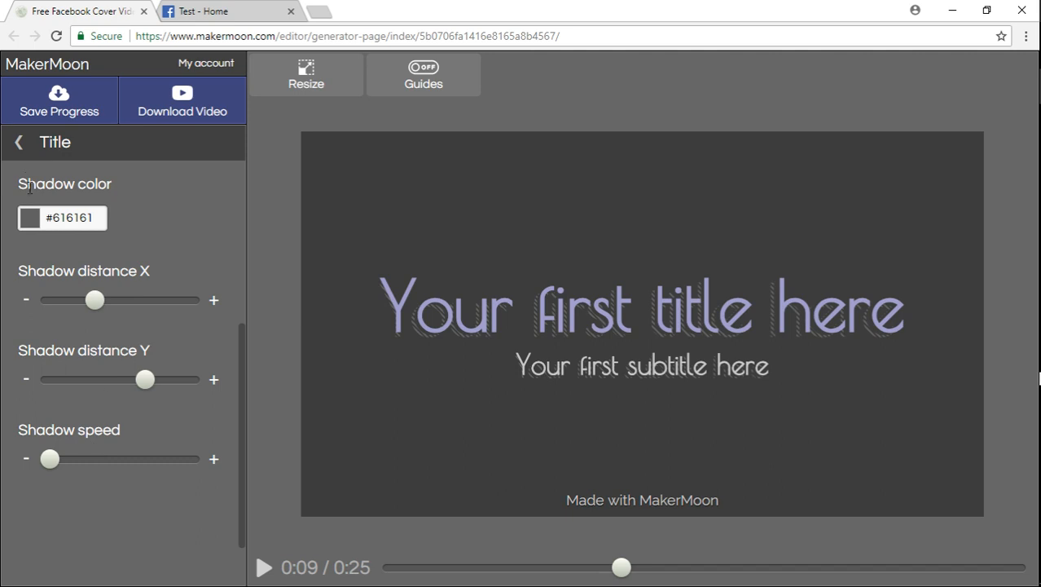
left_click(17, 145)
left_click(16, 146)
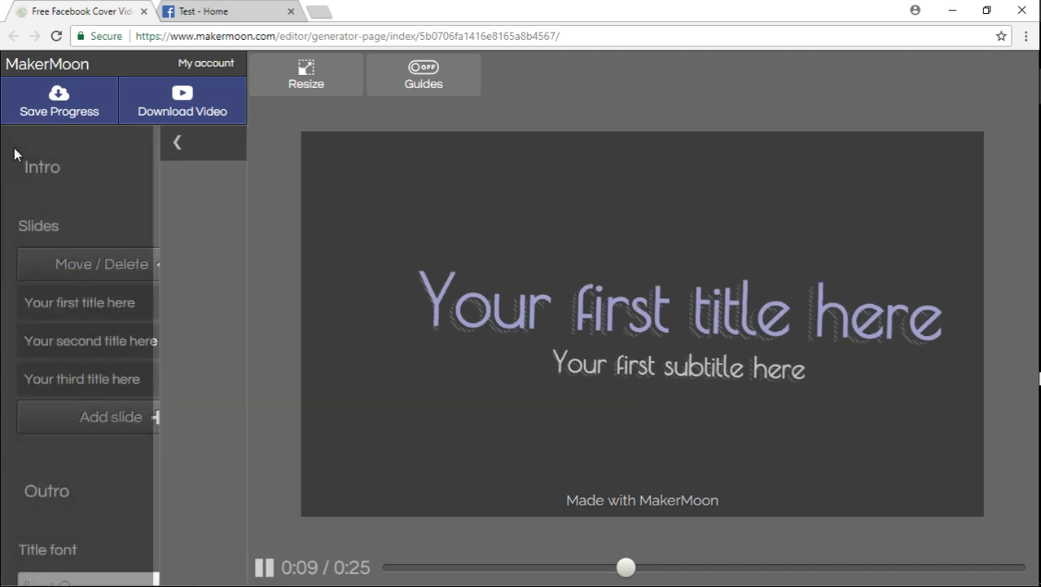
- Turn the outro slide's logo off and back on
scroll(129, 407, "down", 1)
left_click(129, 406)
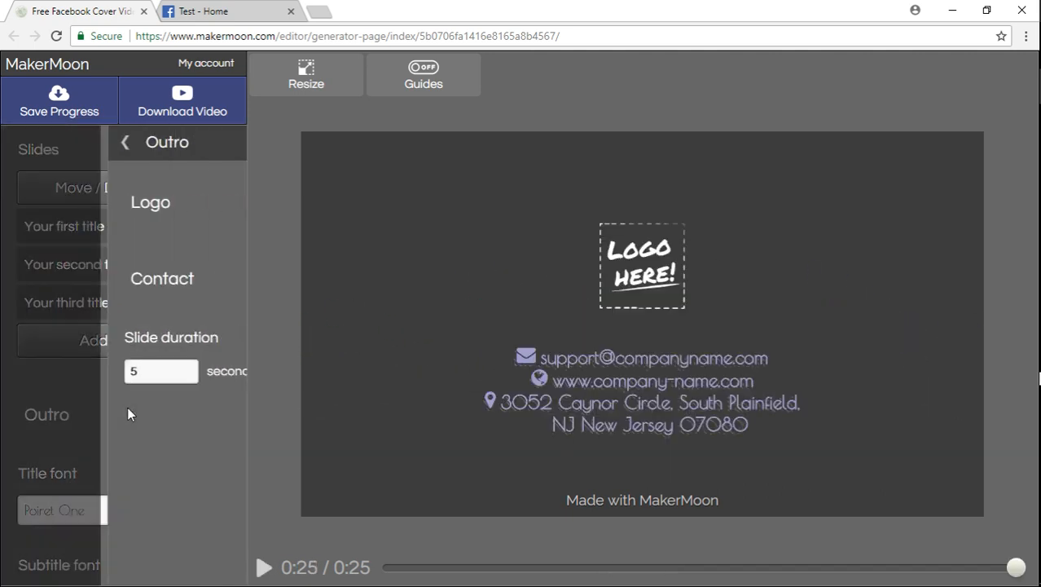
left_click(122, 233)
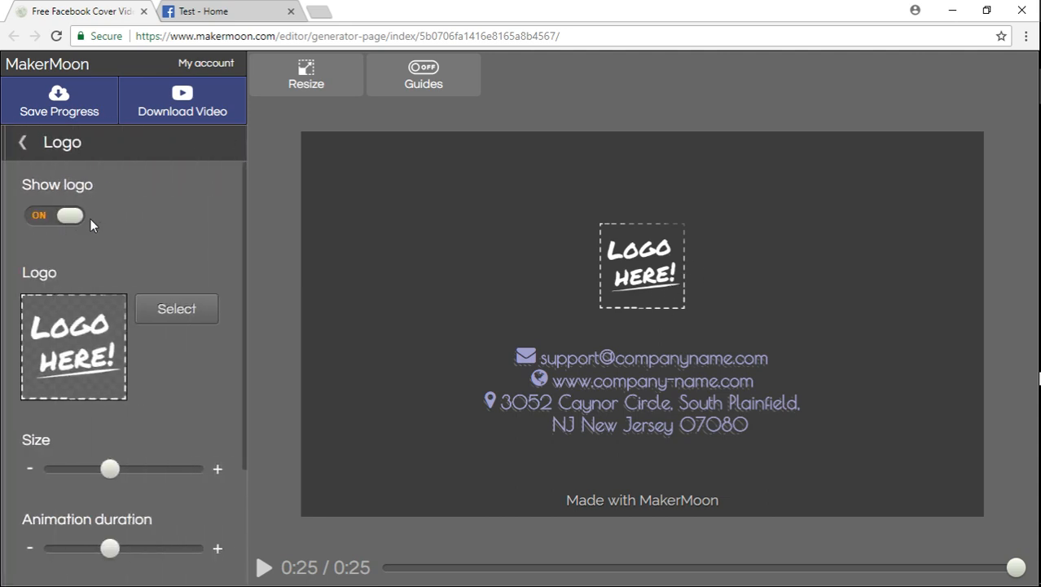
left_click(79, 220)
left_click(70, 222)
left_click(18, 143)
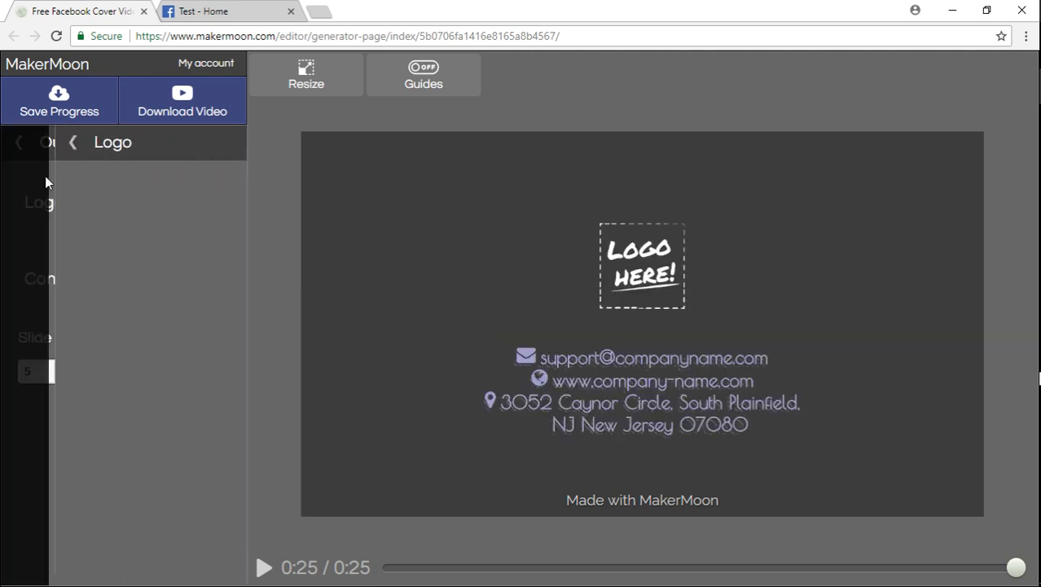
- Replace the envelope icon of the outro's e-mail contact item with the first square icon found by searching for "facebook"
left_click(127, 289)
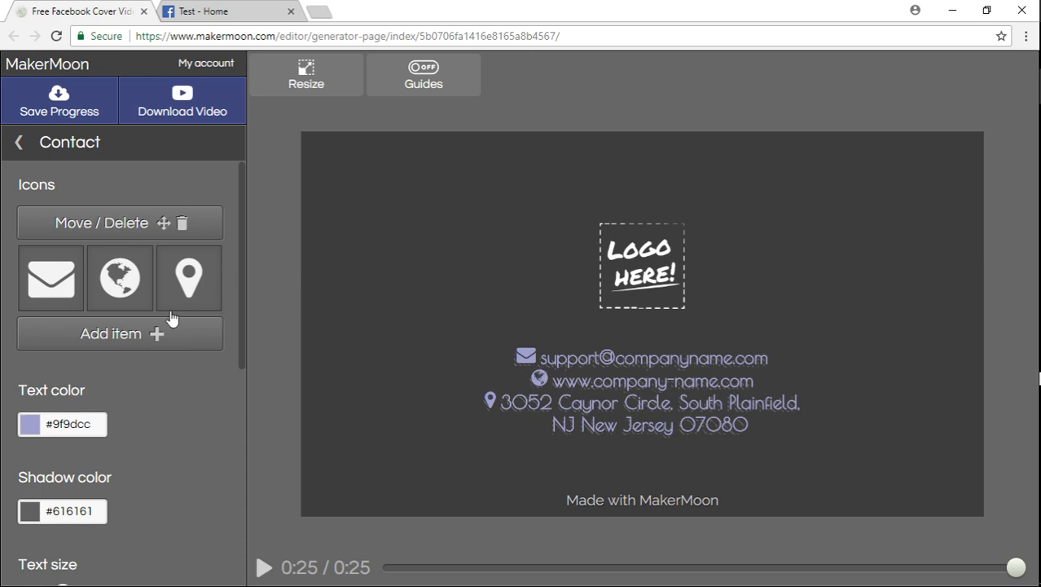
mouse_move(51, 294)
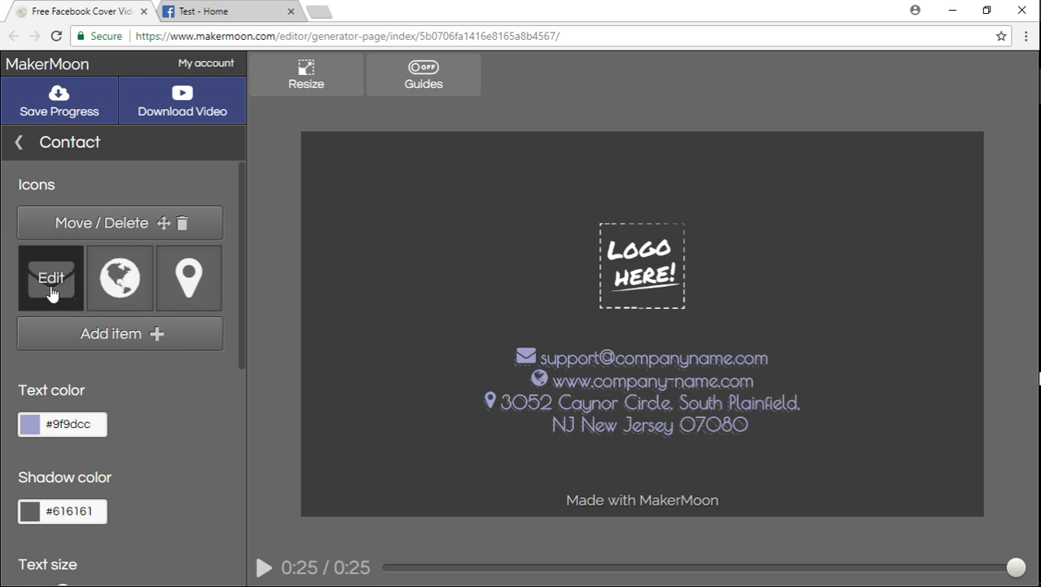
left_click(51, 278)
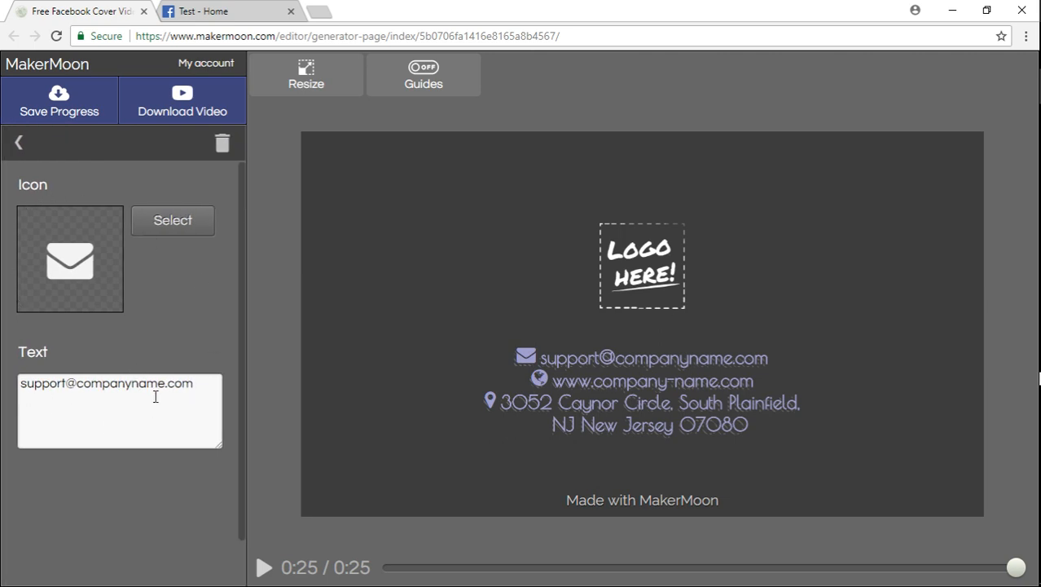
left_click(179, 233)
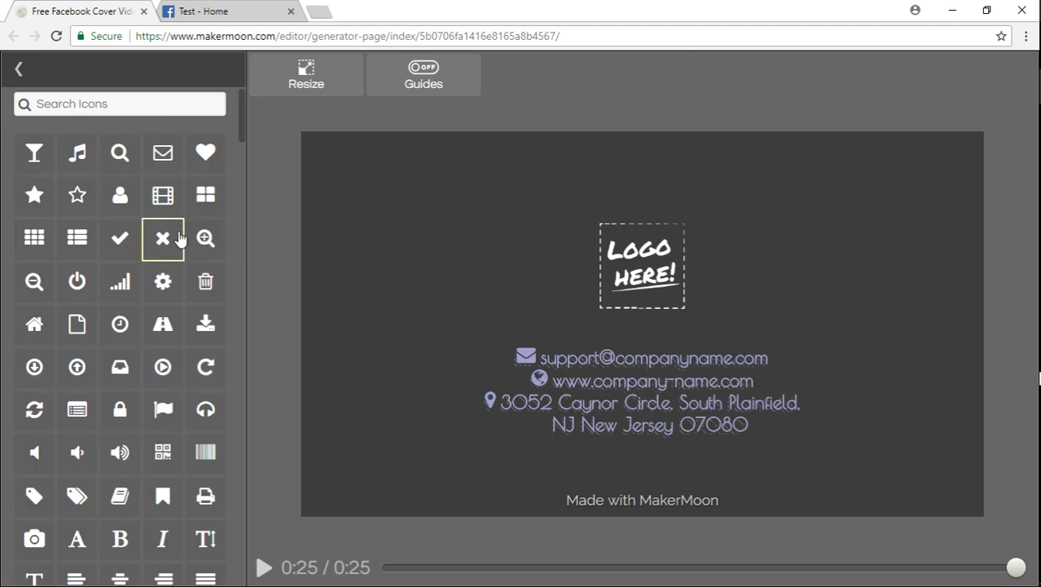
mouse_move(238, 116)
left_mouse_down()
mouse_move(236, 198)
mouse_move(240, 110)
left_mouse_up()
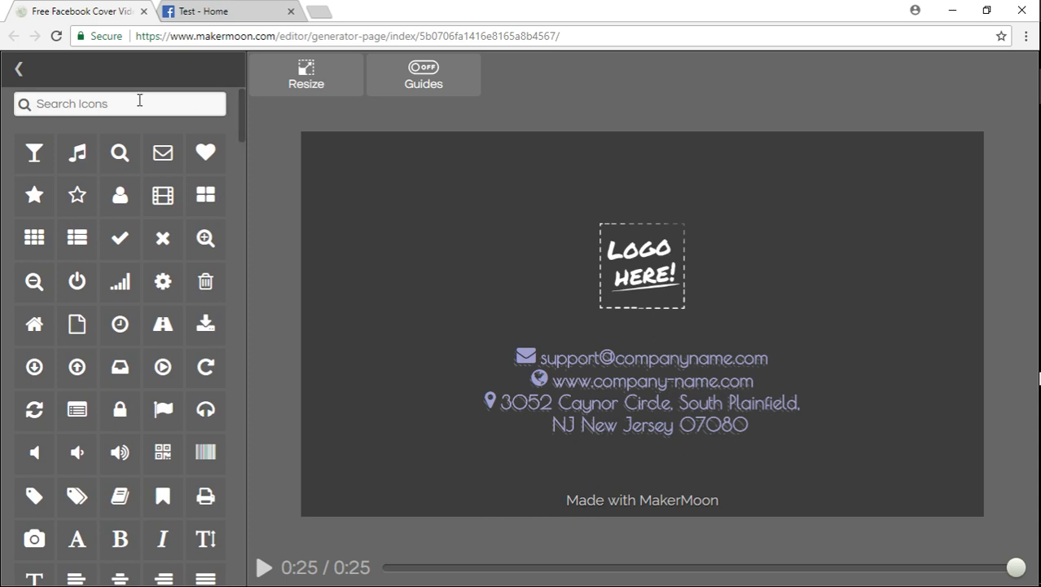
left_click(139, 100)
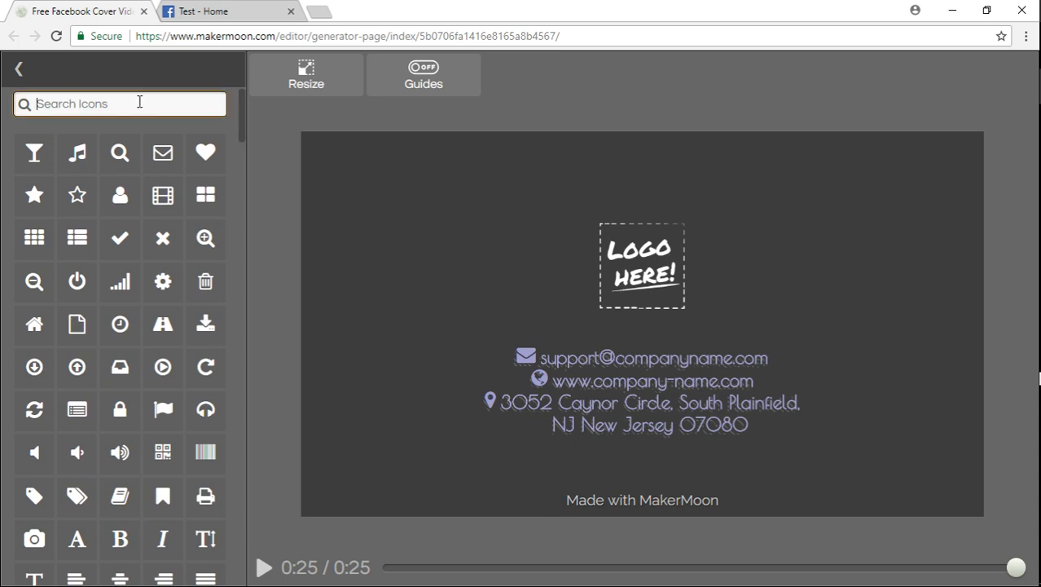
type("faceboo")
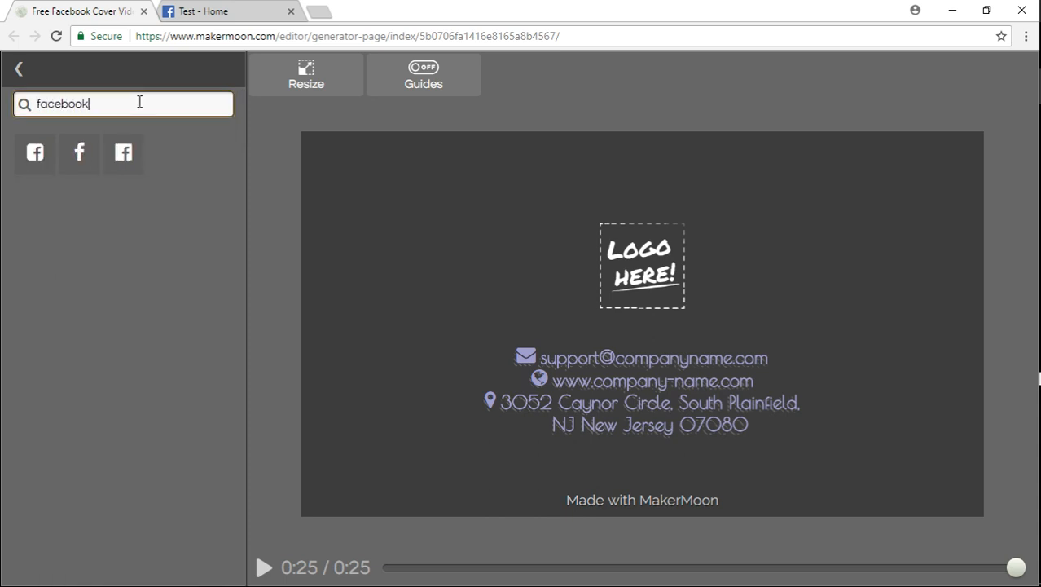
type("k")
left_click(45, 153)
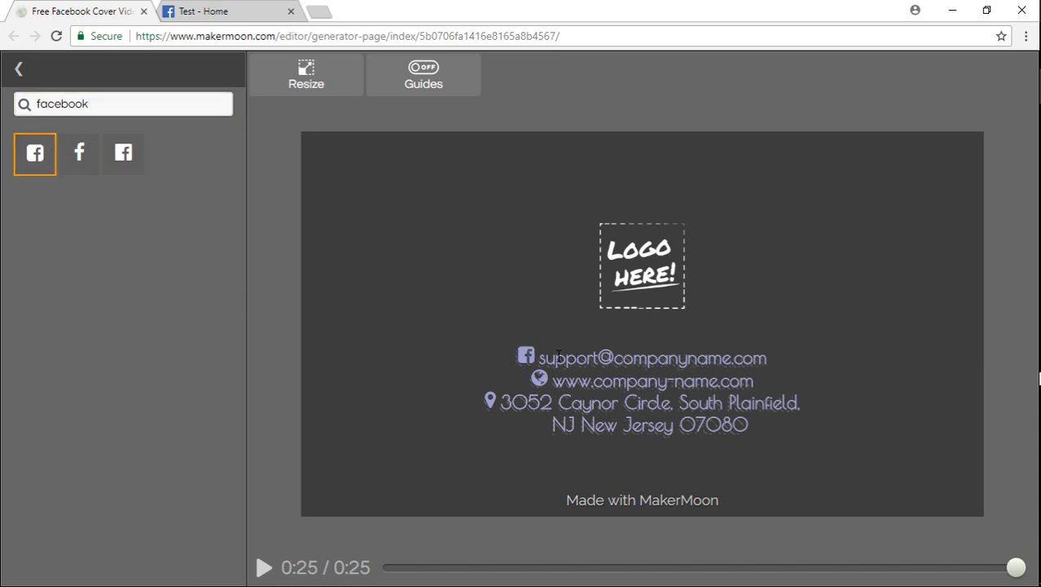
left_click(20, 70)
left_click(23, 143)
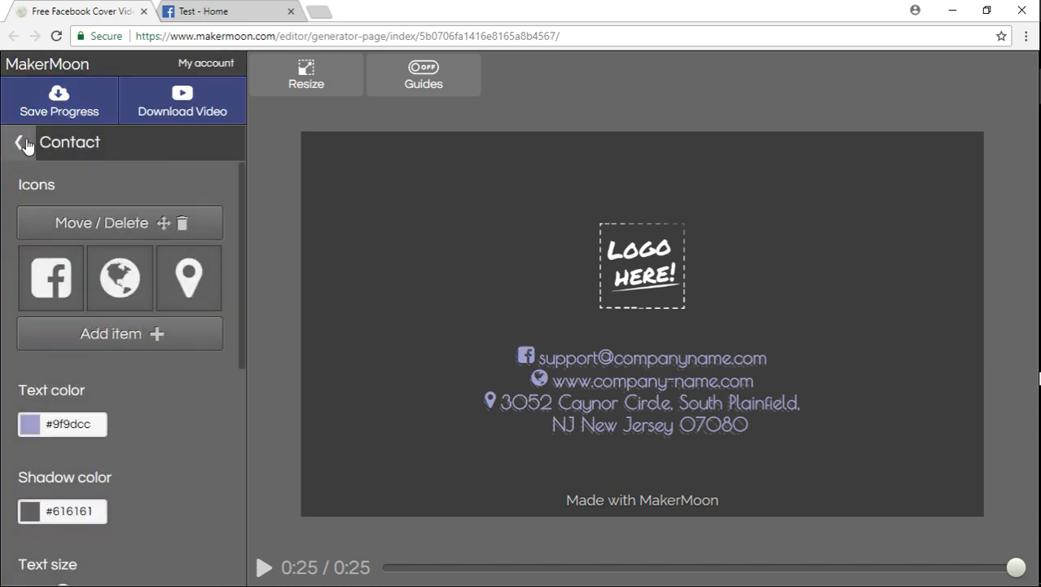
- Leave the outro's contact settings and bring up the template's general font, background and timing settings
left_click(23, 144)
left_click(19, 142)
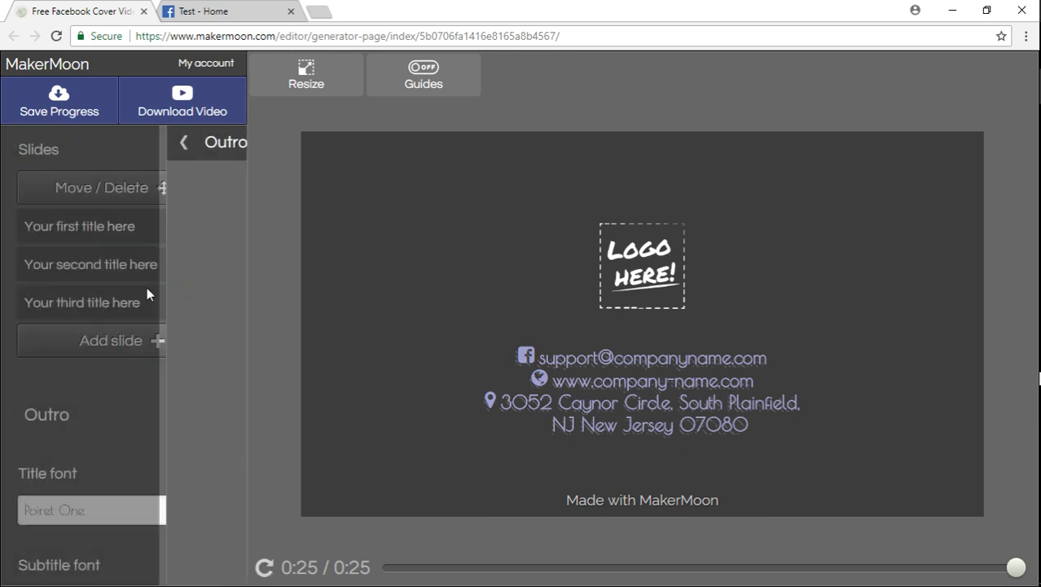
scroll(176, 313, "down", 3)
scroll(188, 298, "down", 1)
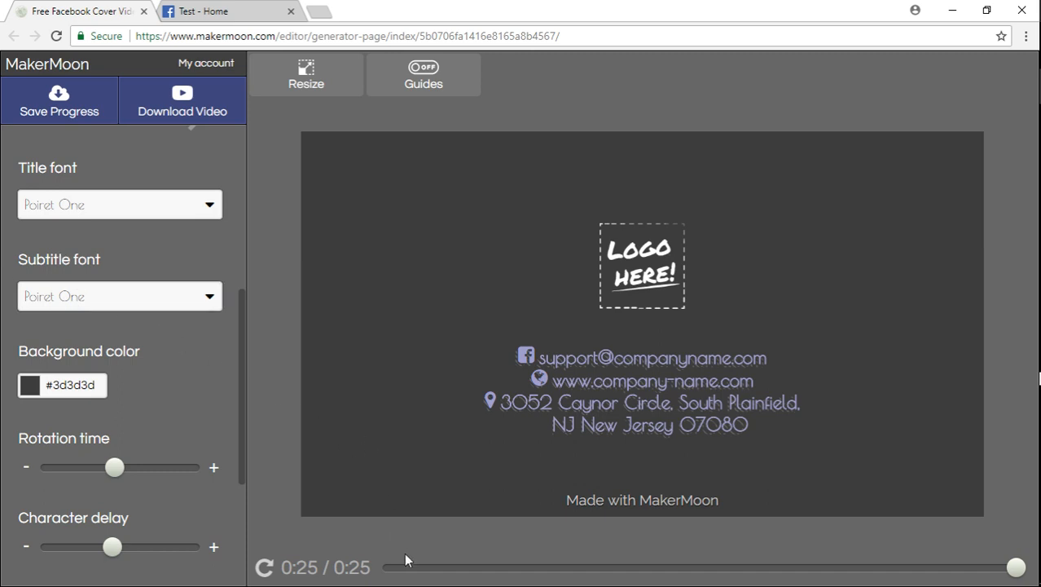
- Preview the first slide's title and subtitle by scrubbing the video to 0:07, on to 0:09 and back to 0:07
left_click_drag(405, 567, 567, 567)
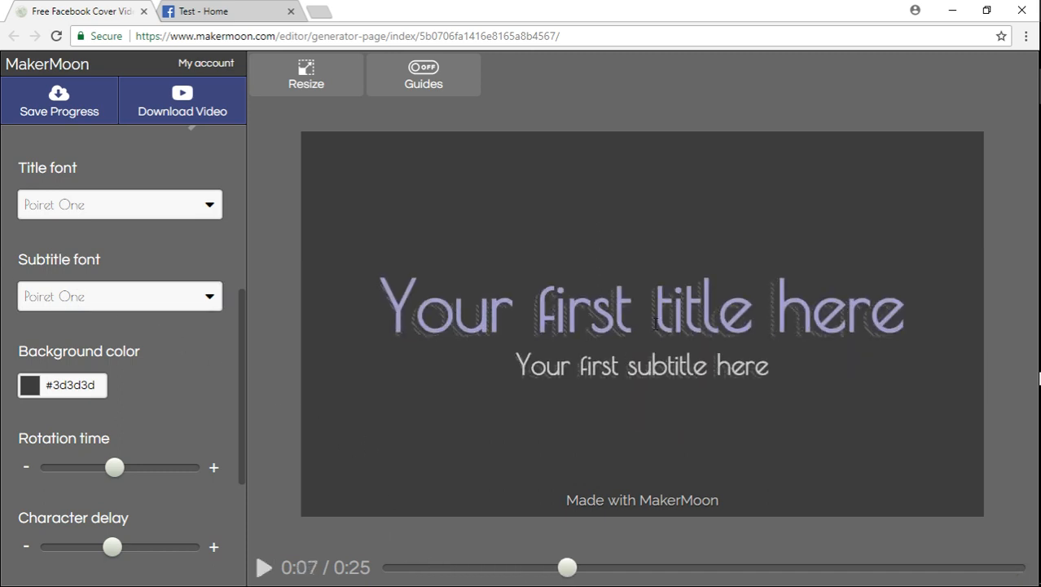
left_click_drag(538, 319, 802, 330)
left_click_drag(580, 366, 707, 365)
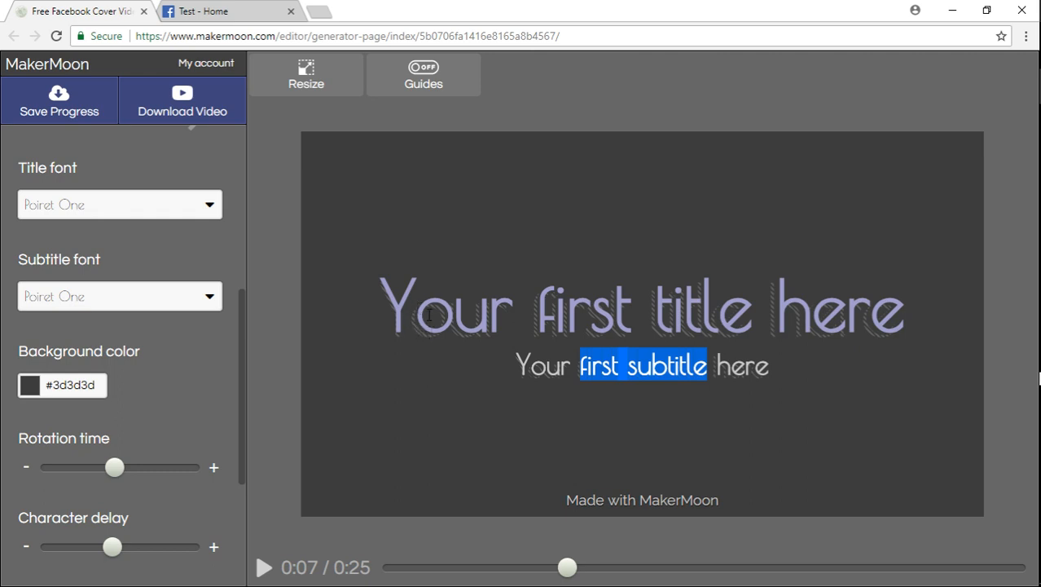
left_click_drag(239, 316, 390, 399)
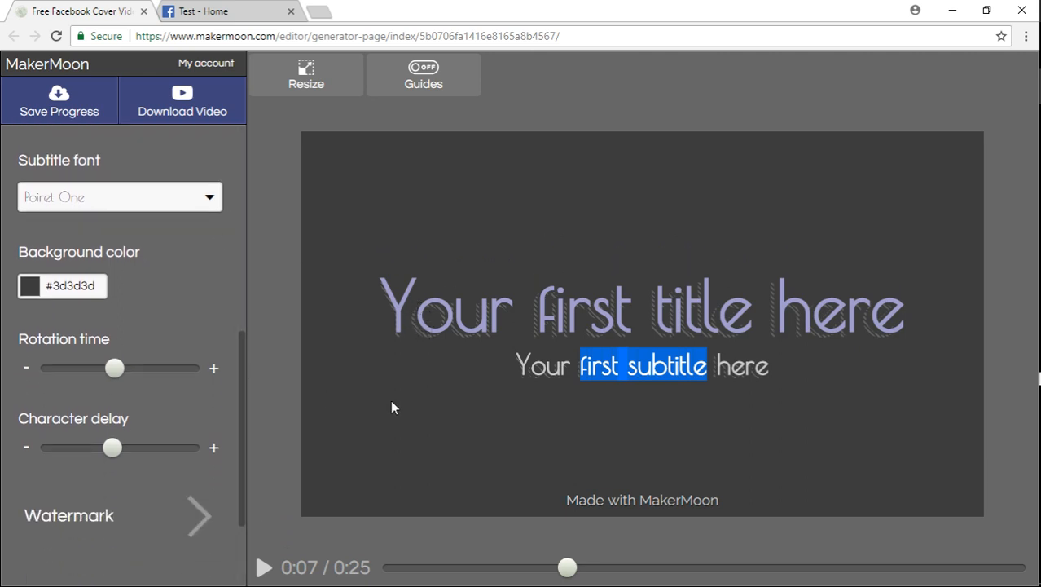
left_click(450, 397)
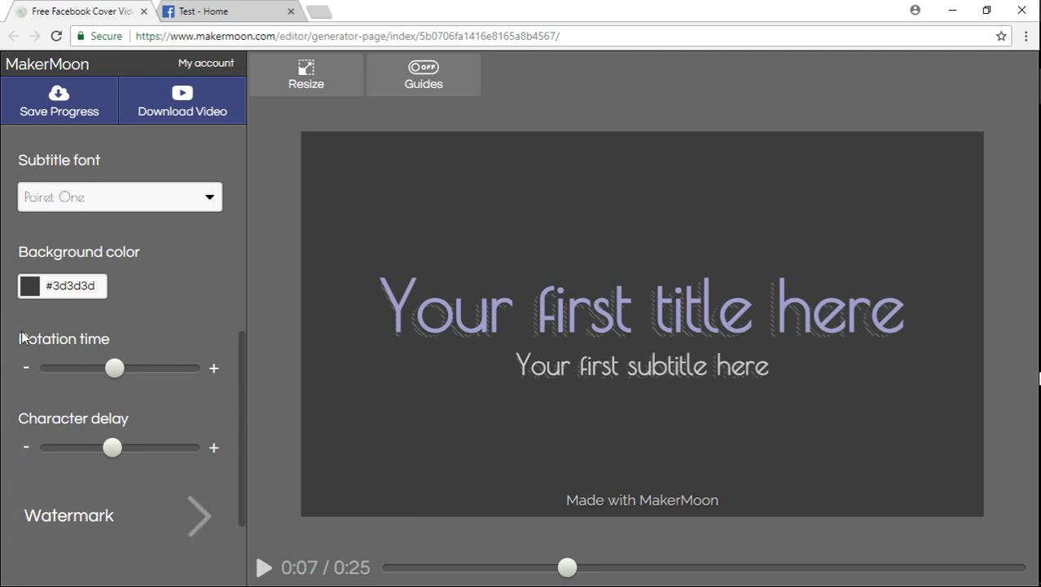
left_click_drag(568, 568, 619, 580)
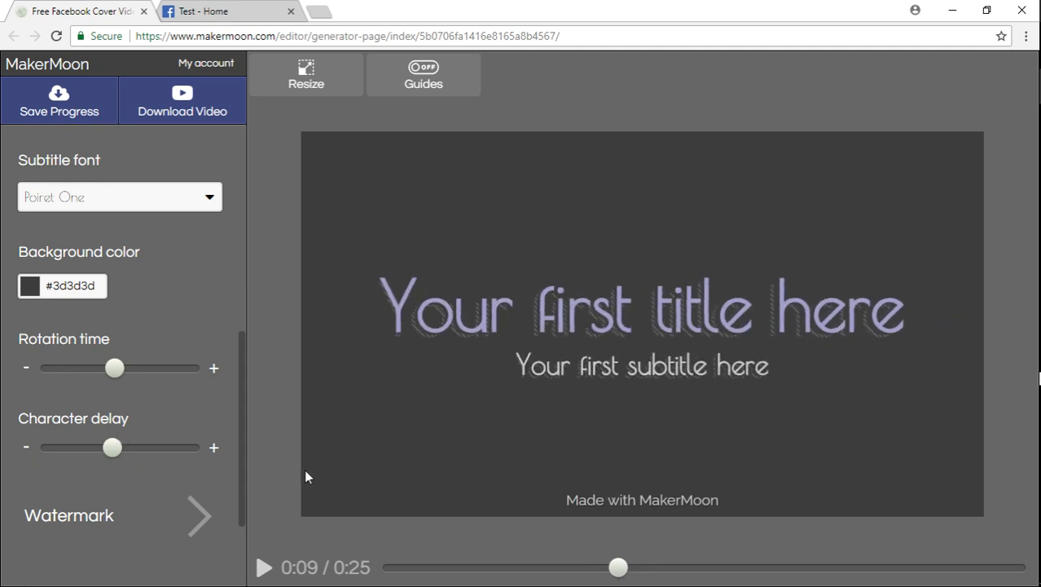
left_click_drag(619, 568, 573, 582)
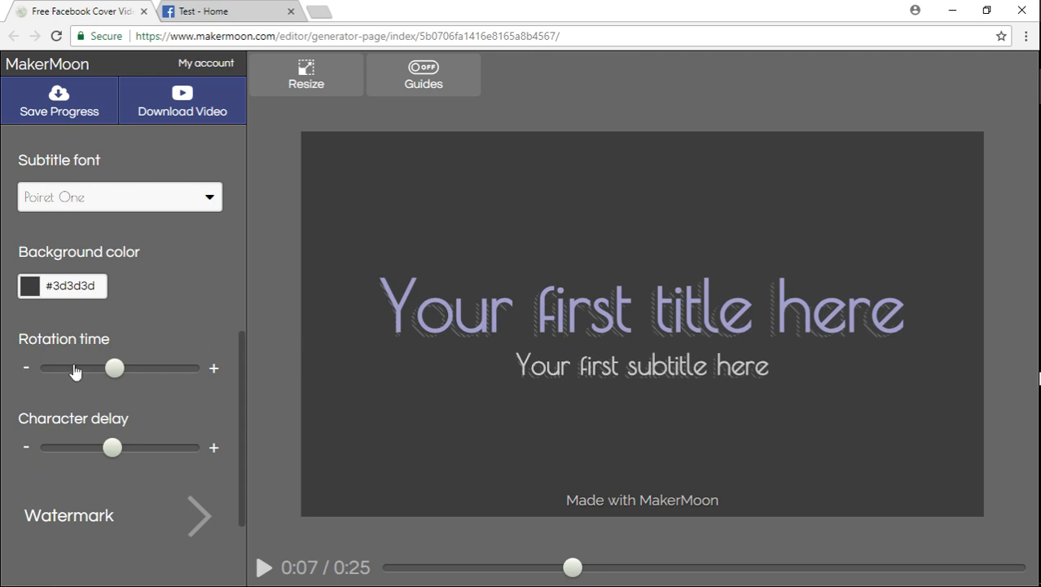
- Turn the video's watermark off and back on, and return to the start of the main settings list
scroll(173, 380, "down", 2)
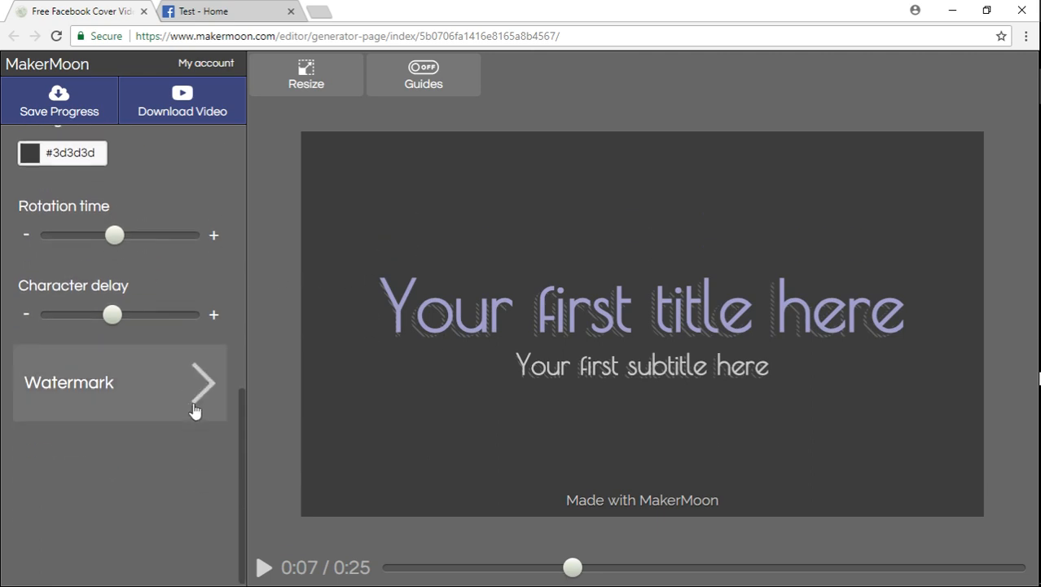
left_click(109, 372)
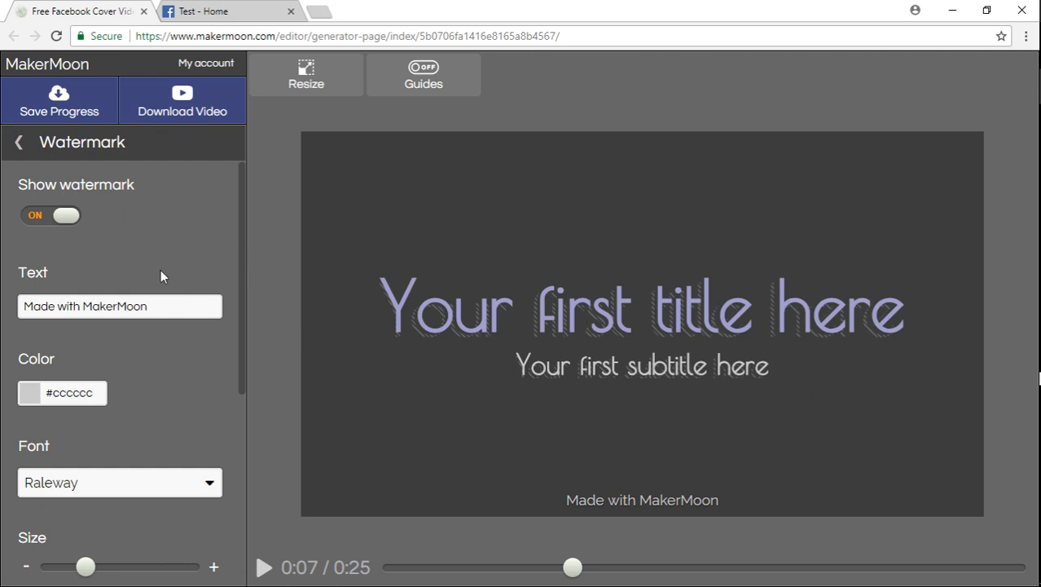
scroll(161, 277, "down", 3)
scroll(175, 424, "up", 3)
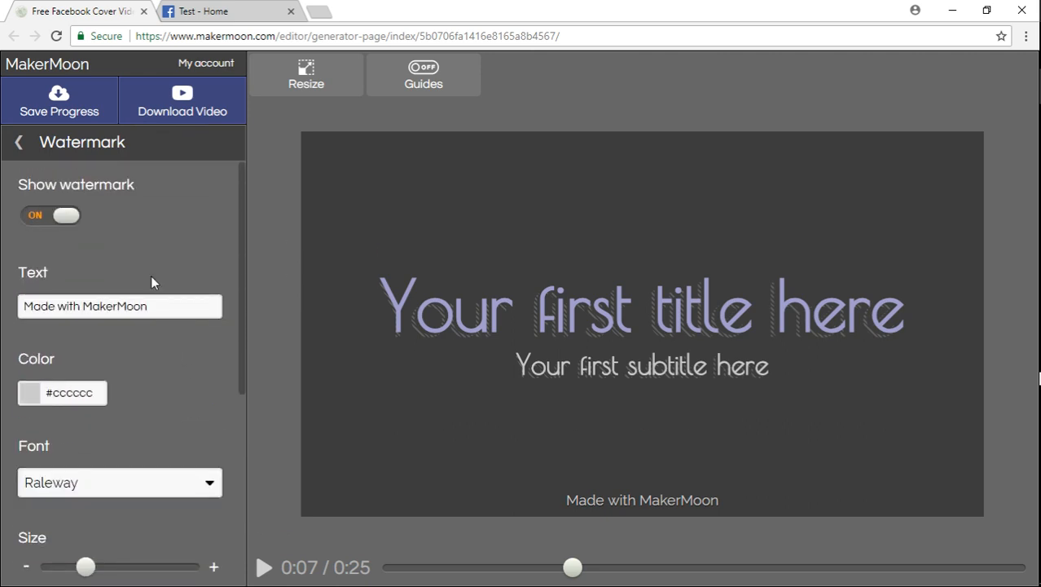
left_click(67, 217)
left_click(67, 217)
left_click(17, 142)
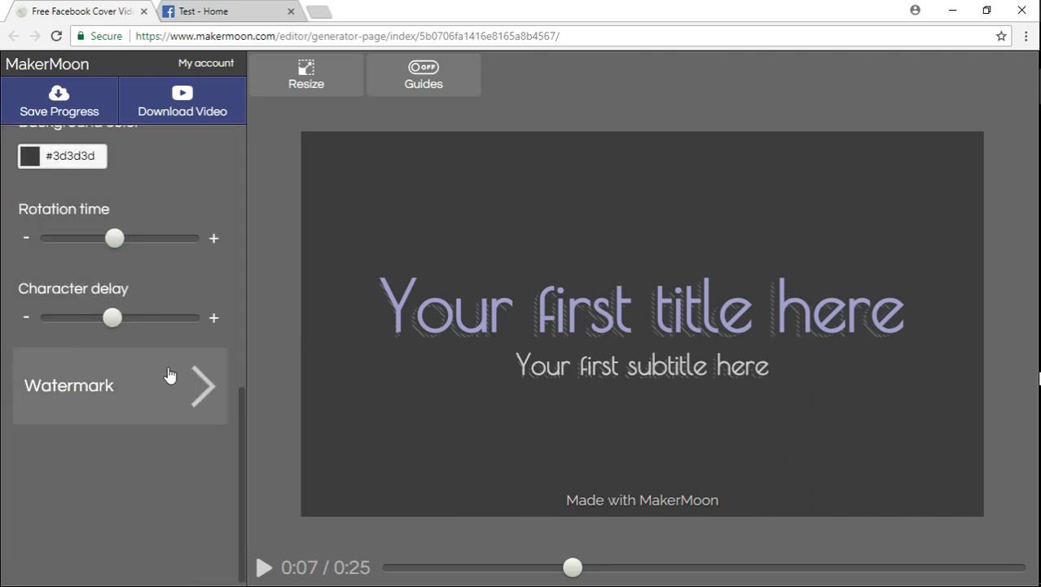
scroll(168, 366, "up", 5)
scroll(168, 369, "up", 2)
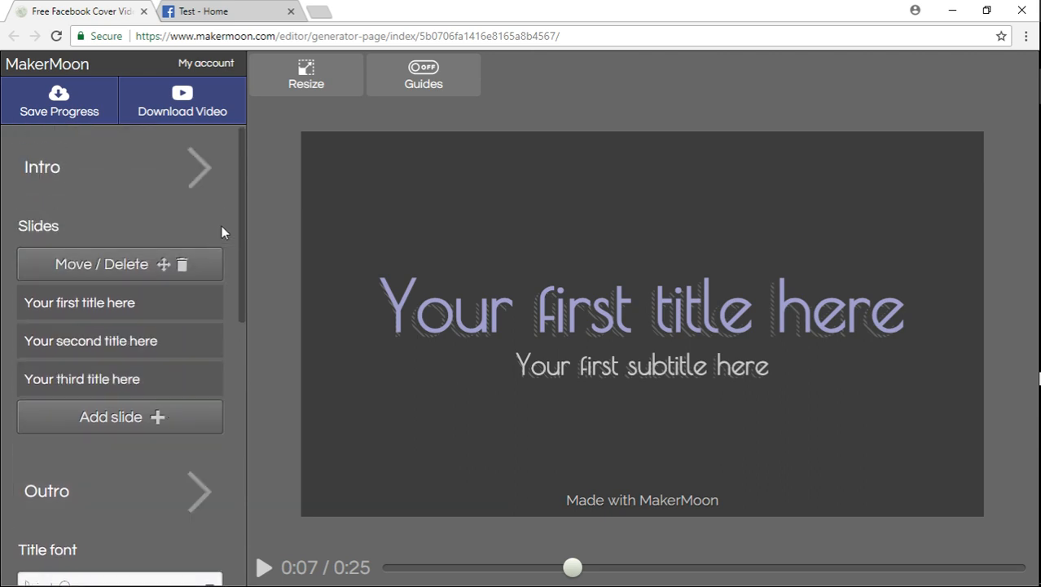